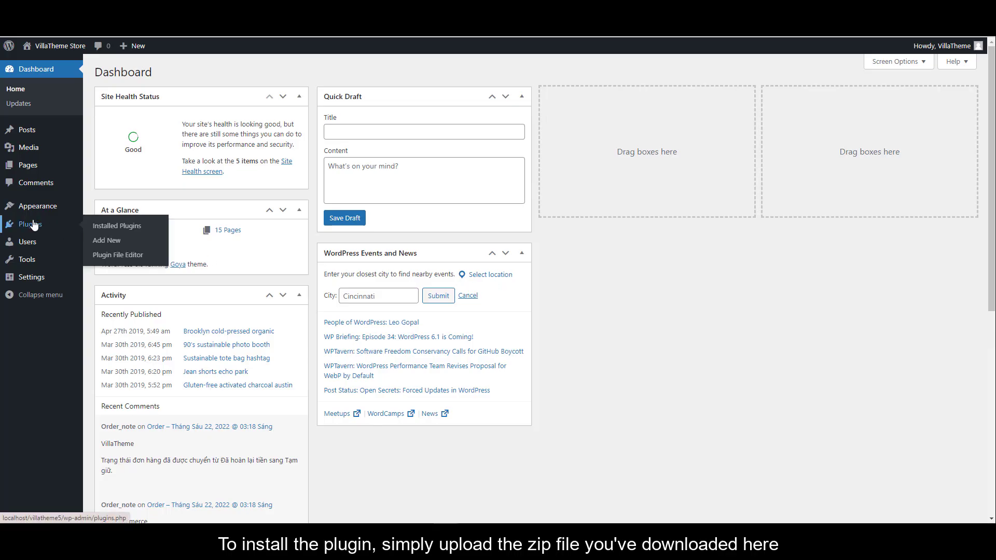
# Upload the downloaded 9MAIL zip as a new plugin, install it and activate it.
pyautogui.click(104, 245)
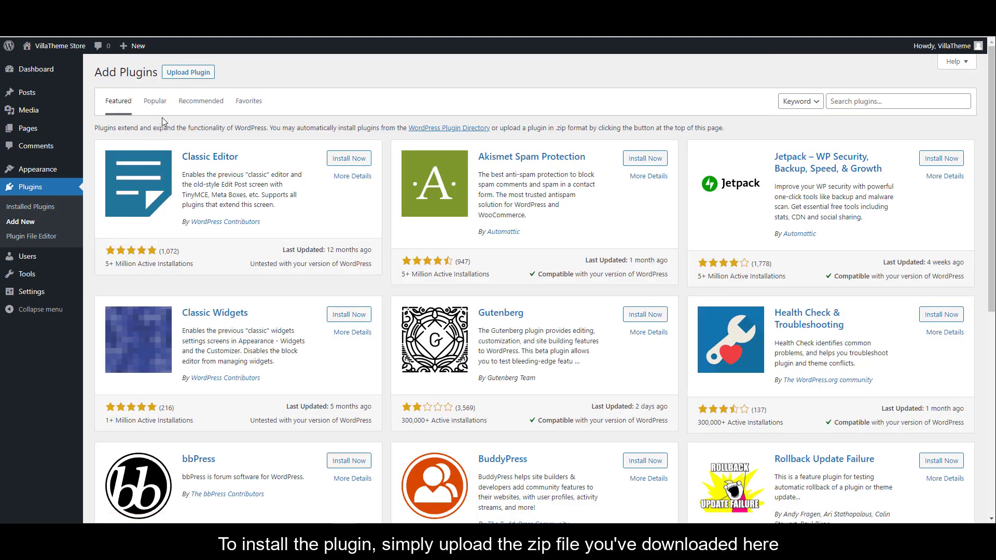
pyautogui.click(185, 76)
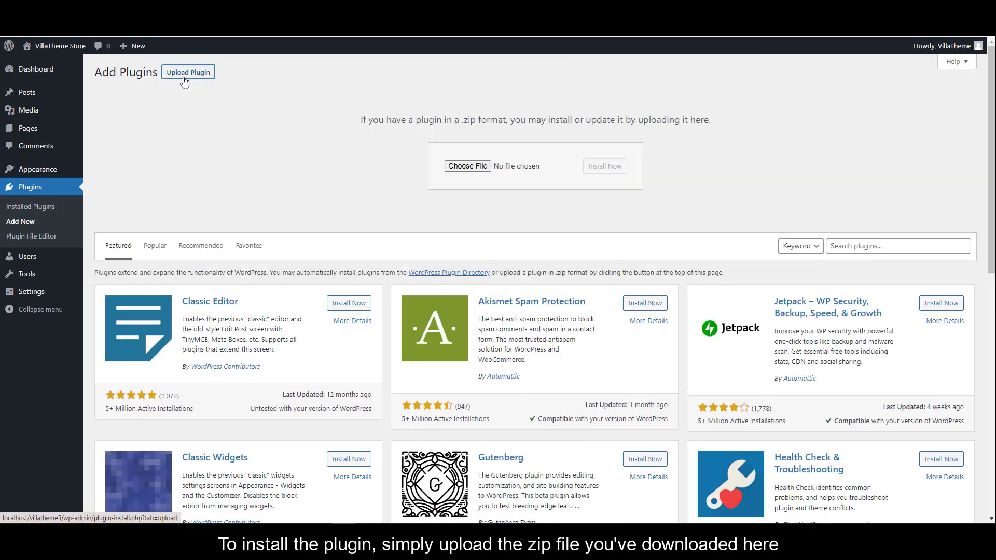
pyautogui.click(464, 165)
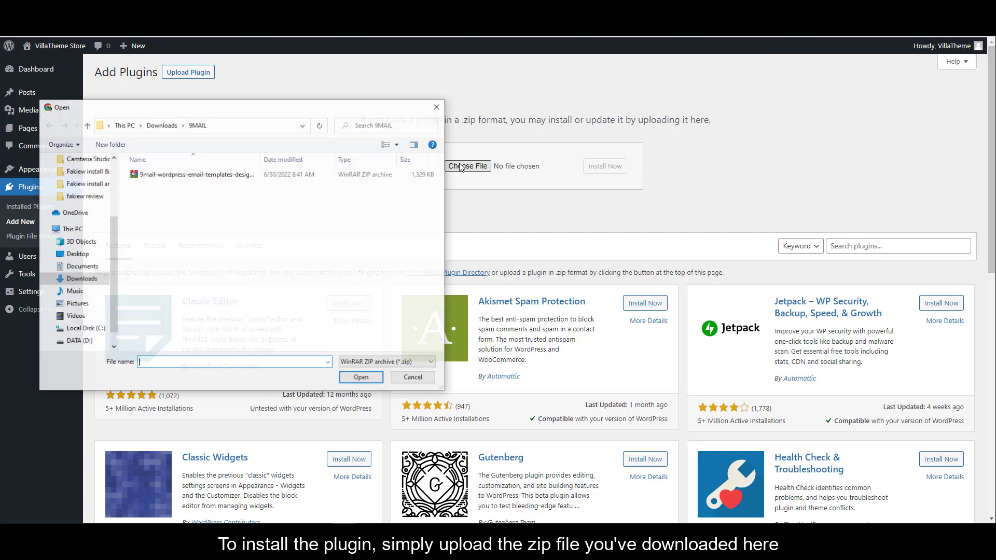
pyautogui.click(283, 175)
pyautogui.click(362, 378)
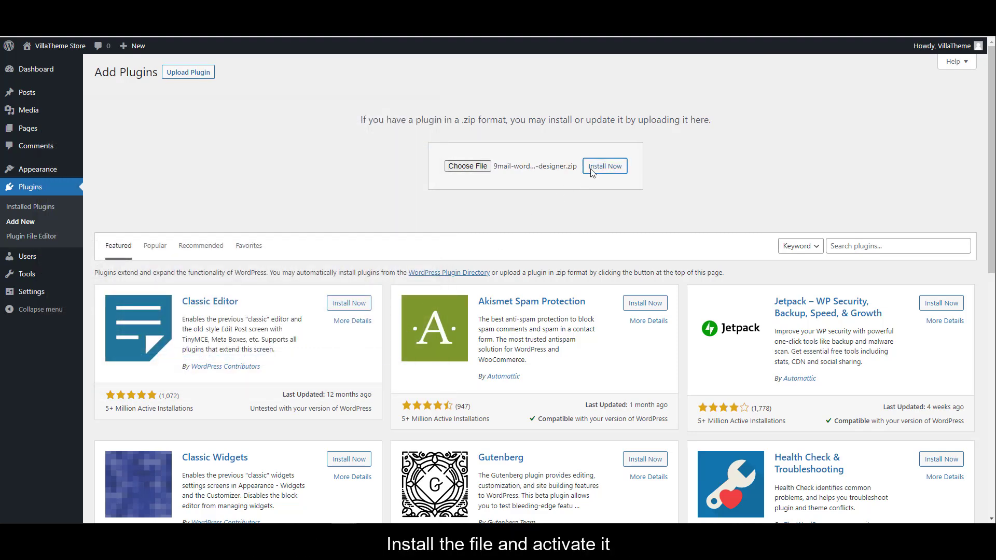
pyautogui.click(592, 167)
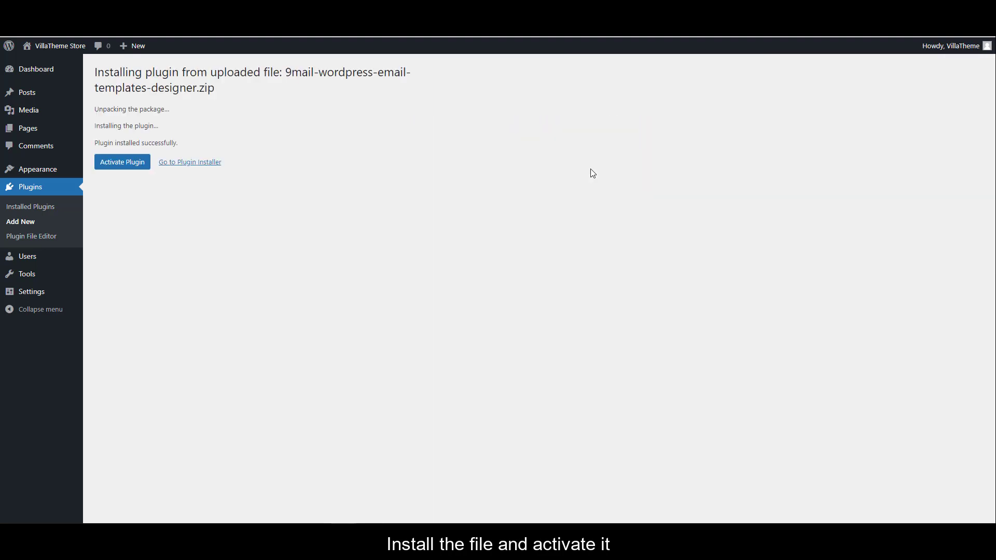
pyautogui.click(103, 164)
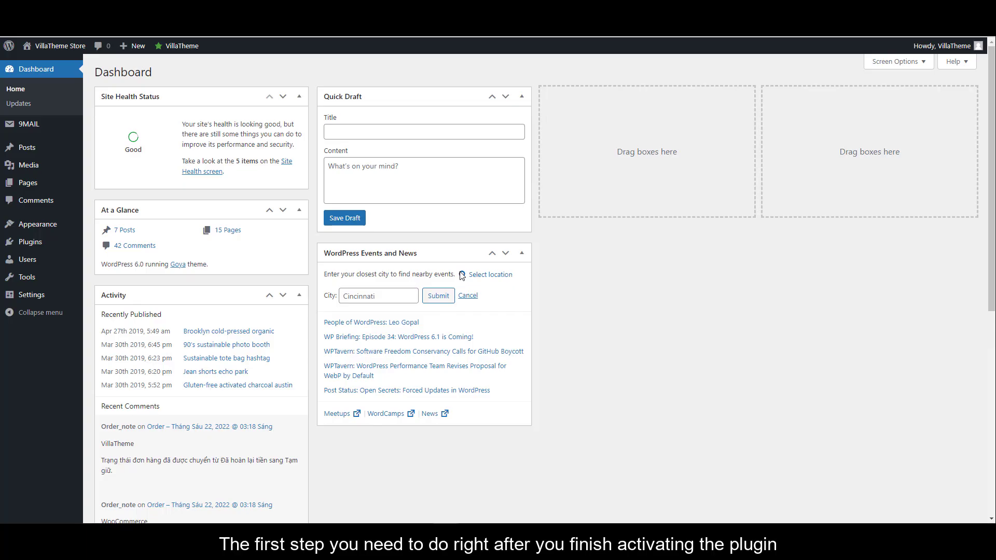
# Open 9MAIL's All Emails list and scroll through its 14 prebuilt templates.
pyautogui.moveTo(65, 125)
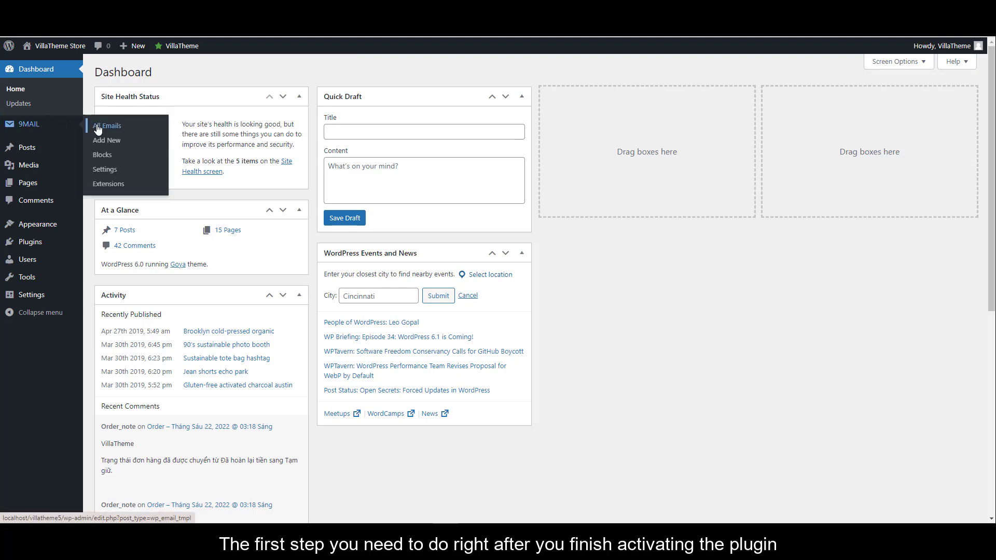
pyautogui.click(98, 129)
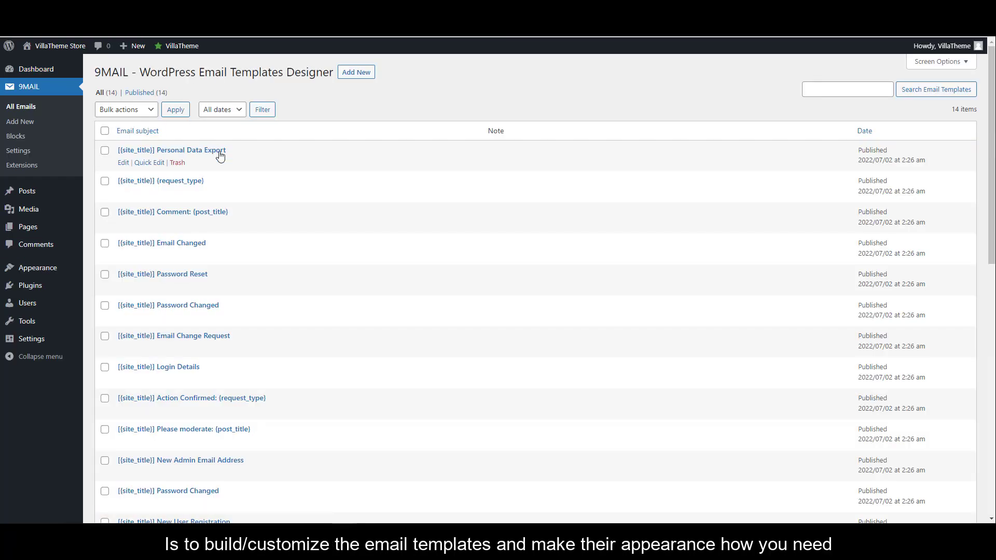
pyautogui.scroll(-5, 272, 160)
pyautogui.scroll(6, 272, 161)
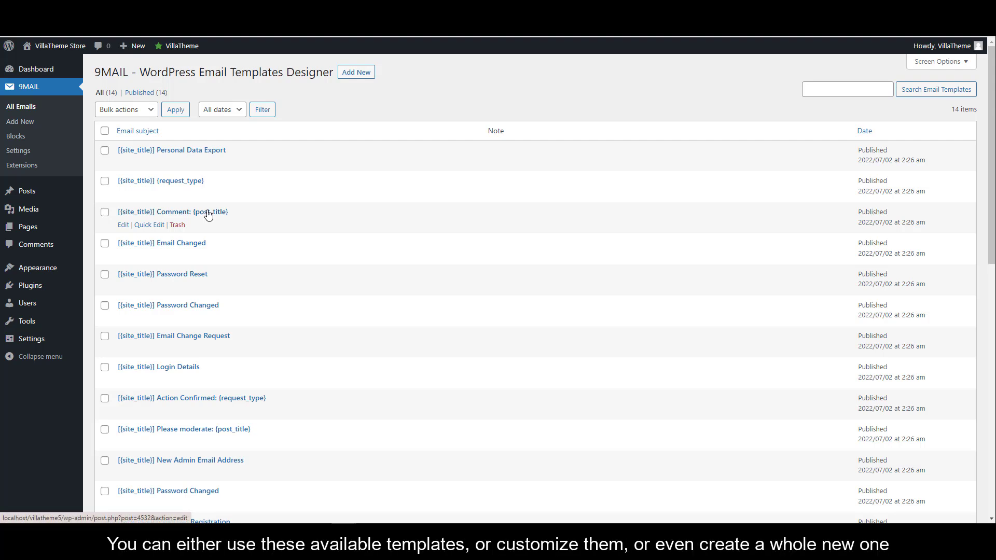
# Start a new email template, looking at the Sample list without choosing one.
pyautogui.click(356, 73)
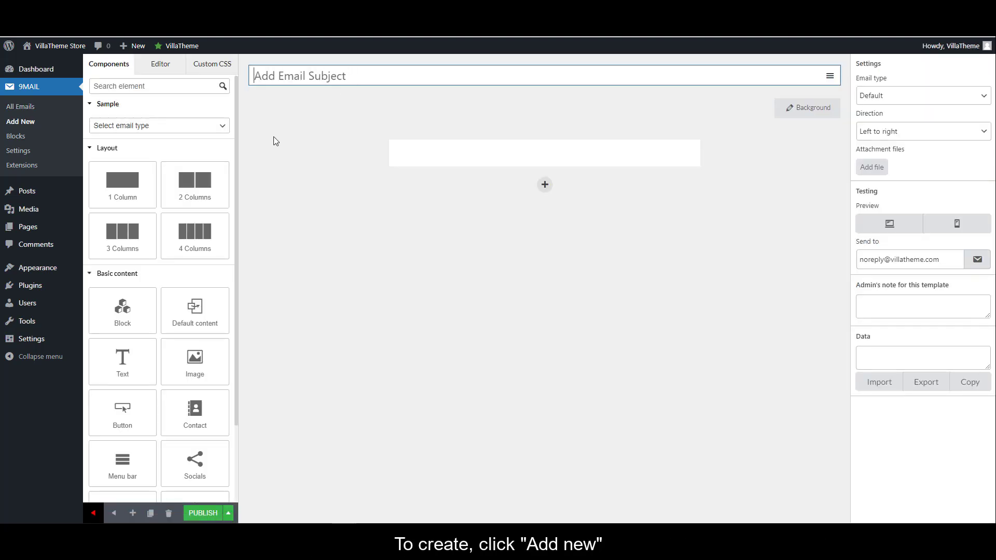
pyautogui.click(192, 131)
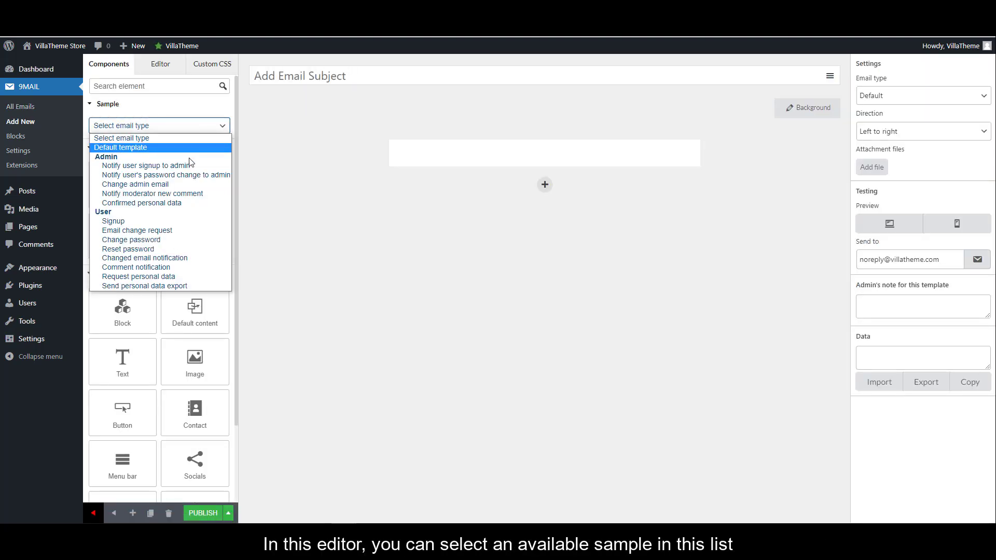
pyautogui.click(272, 215)
# Add a one-column row, a two-column row beneath it, and a text element.
pyautogui.moveTo(122, 195); pyautogui.dragTo(456, 155)
pyautogui.click(540, 184)
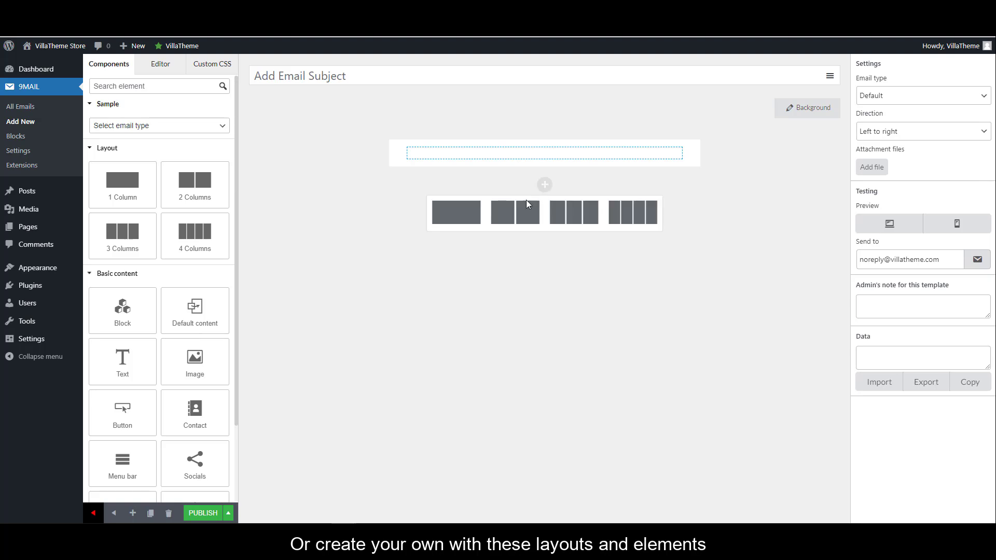
pyautogui.click(518, 209)
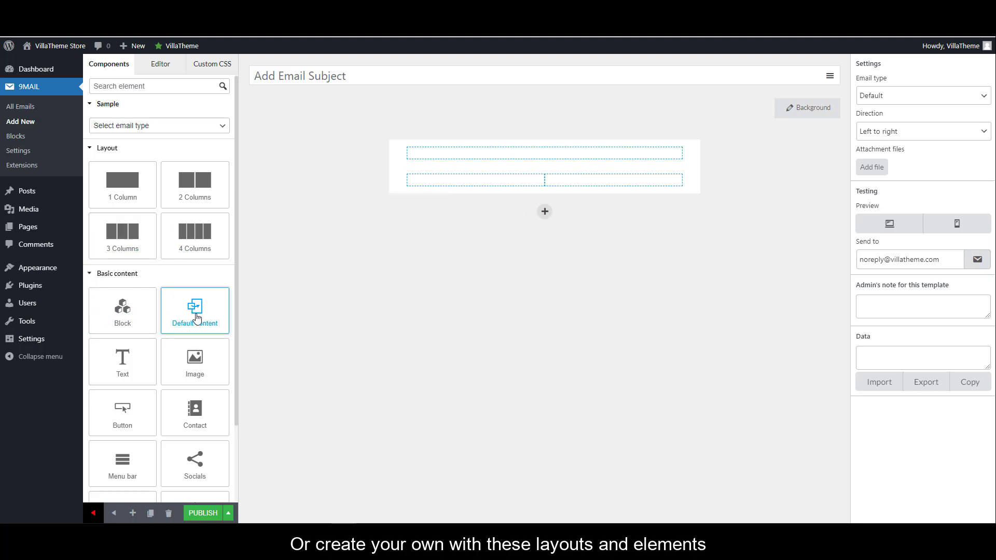
pyautogui.moveTo(195, 312); pyautogui.dragTo(288, 275)
pyautogui.moveTo(122, 358); pyautogui.dragTo(458, 234)
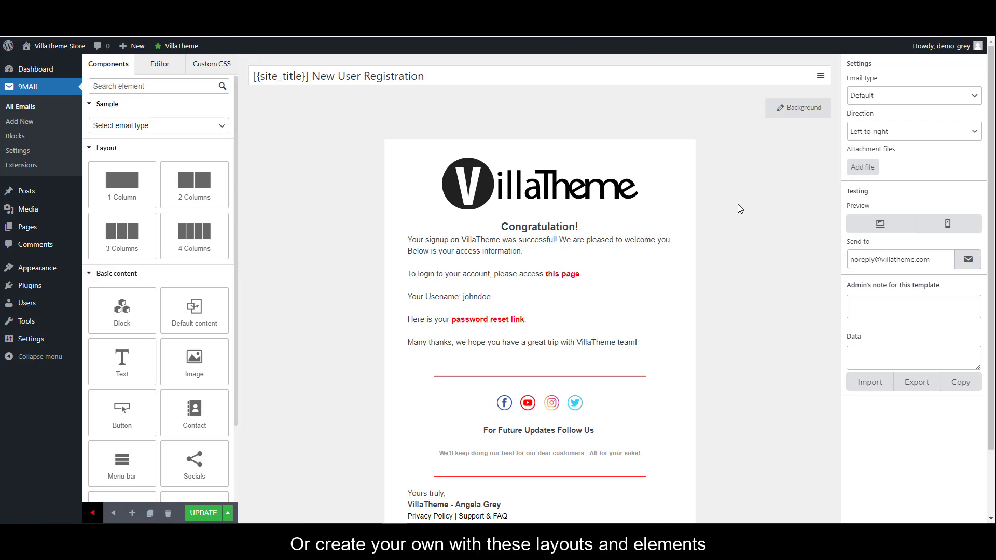
# Set the template's email type to Signup.
pyautogui.scroll(-2, 740, 208)
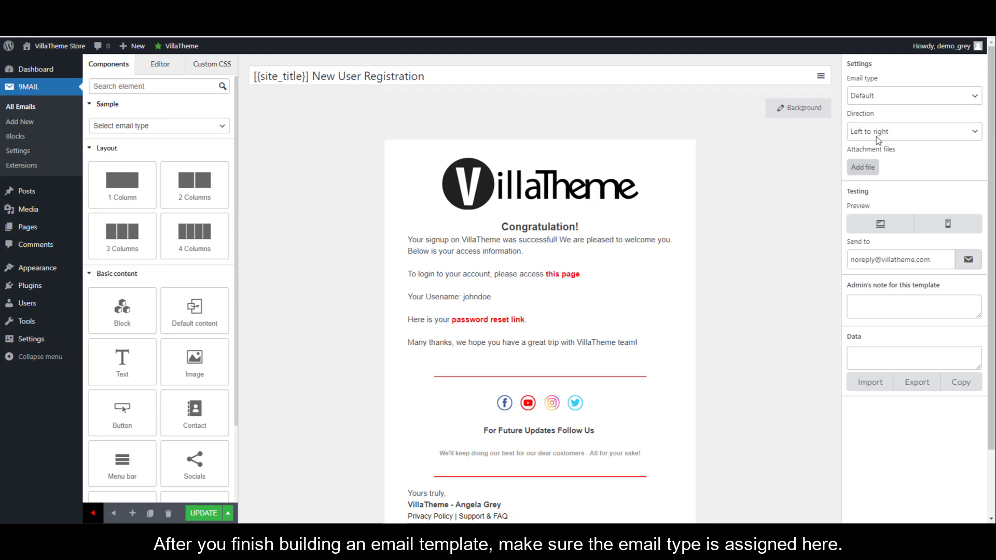
pyautogui.click(906, 100)
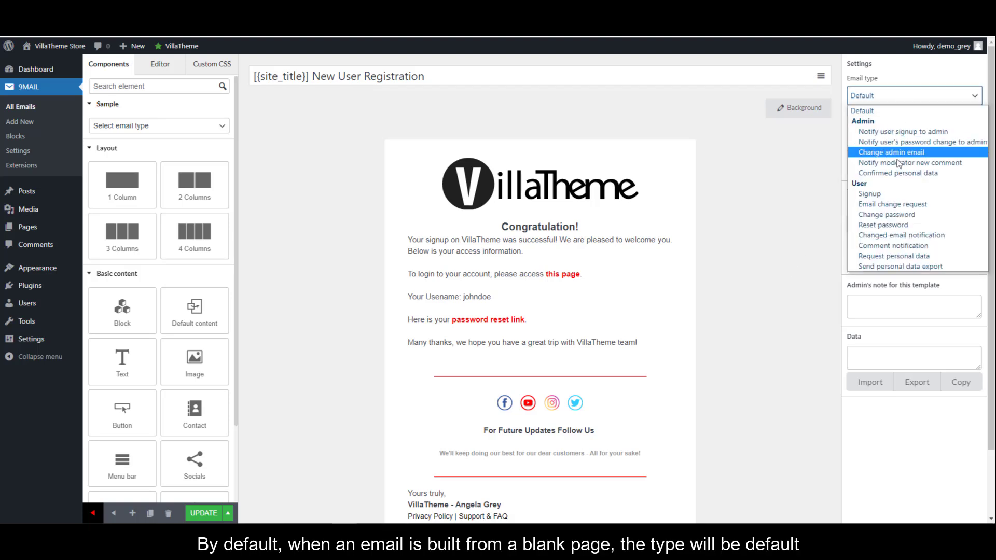
pyautogui.click(904, 196)
# Switch the text direction to right-to-left, then back to left-to-right.
pyautogui.click(920, 134)
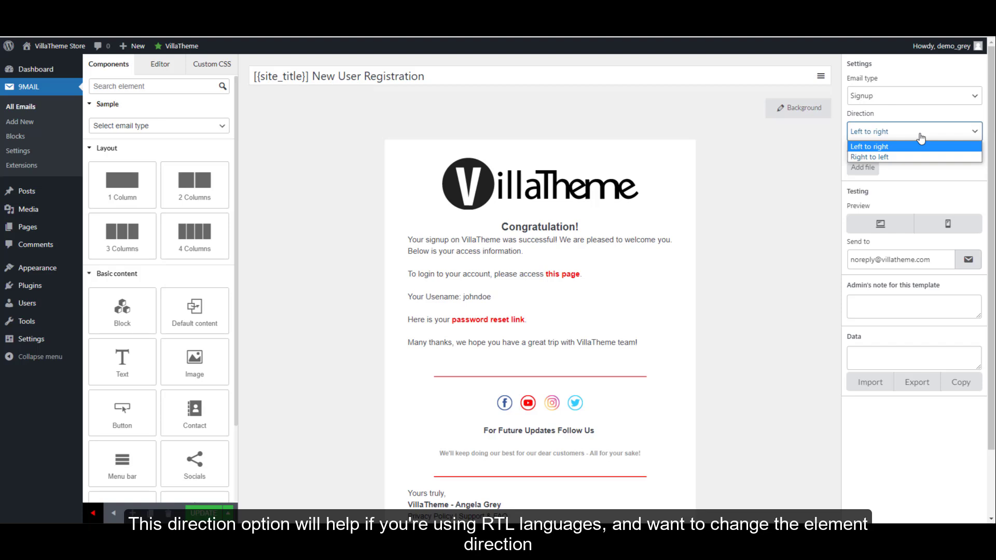
pyautogui.click(918, 157)
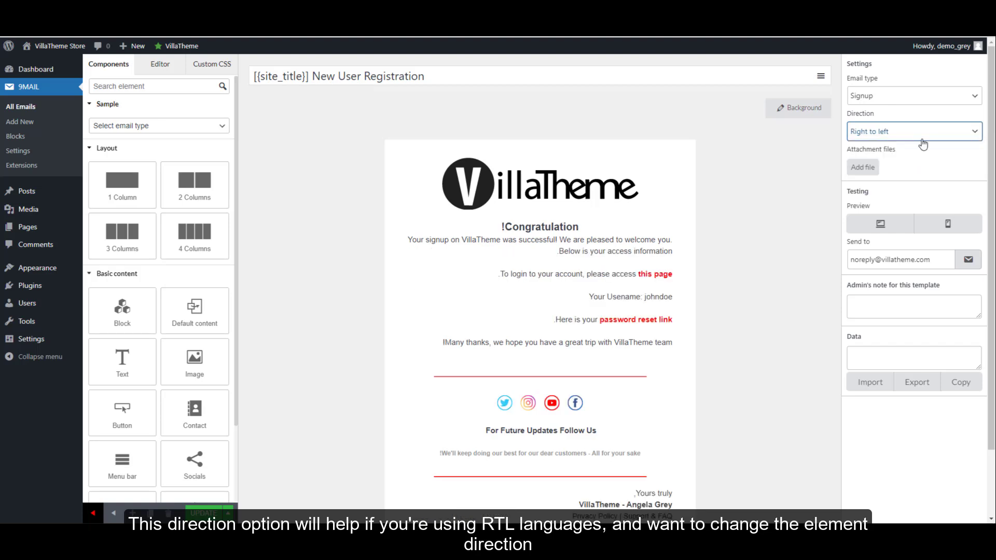
pyautogui.click(927, 133)
pyautogui.click(923, 147)
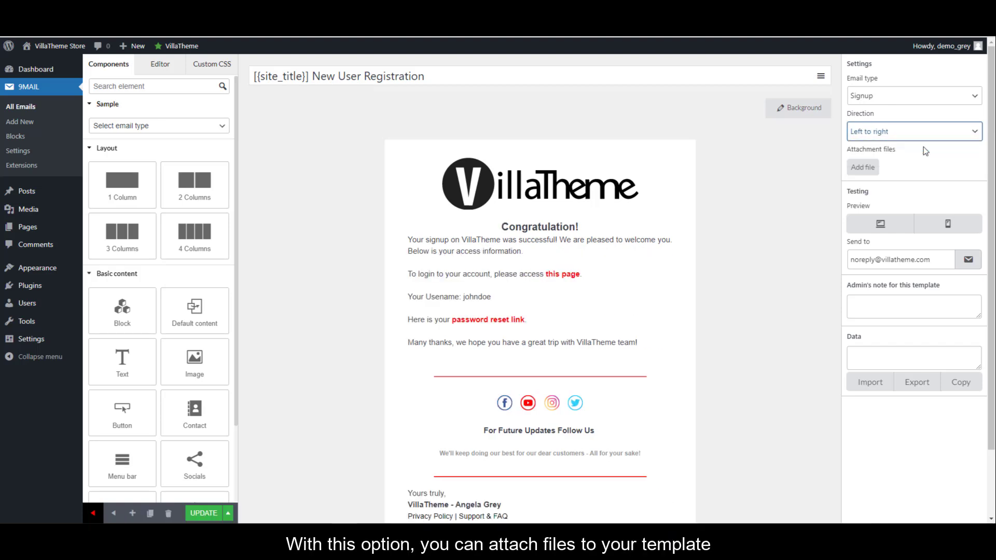
# Upload FE1_L1_SL.pdf through the media library and attach it to the template.
pyautogui.click(871, 170)
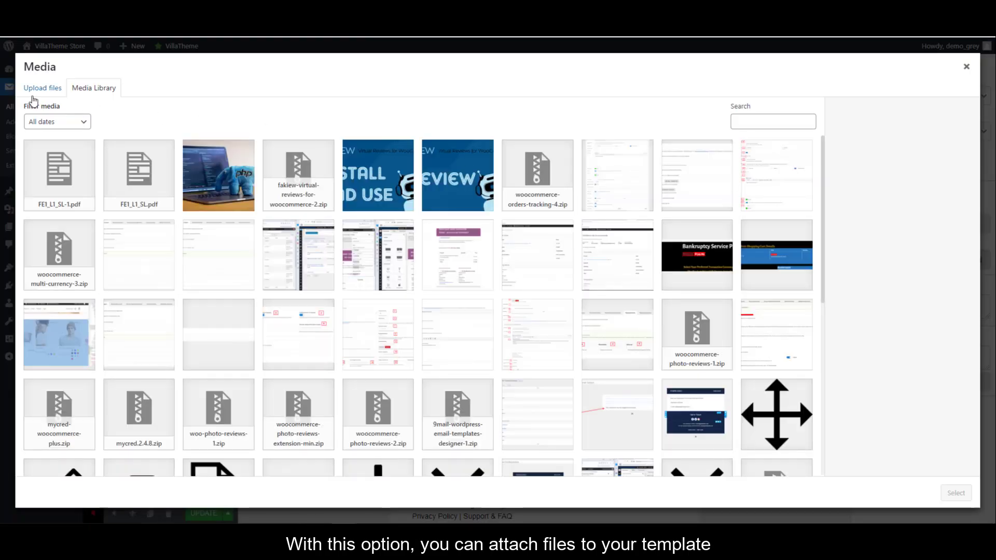
pyautogui.click(40, 94)
pyautogui.click(480, 271)
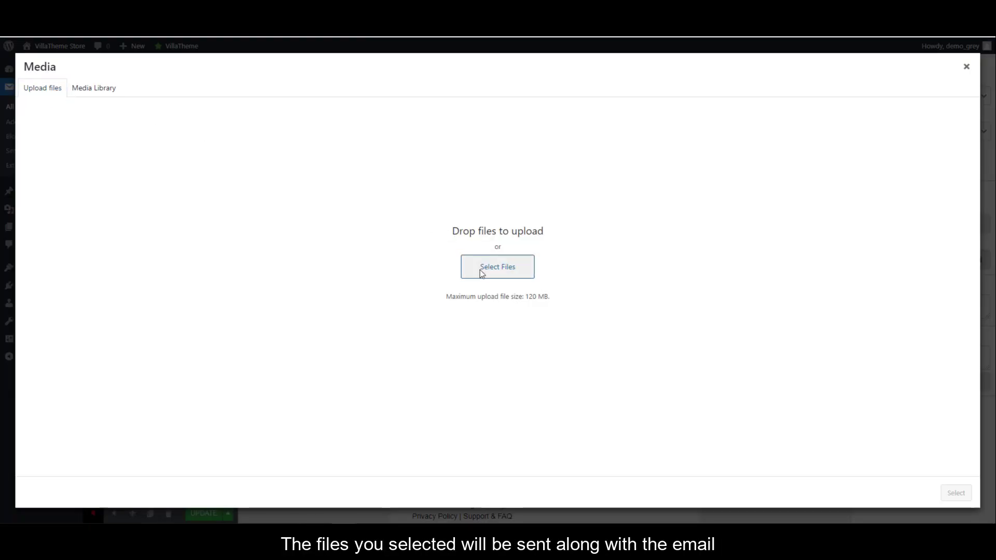
pyautogui.click(156, 159)
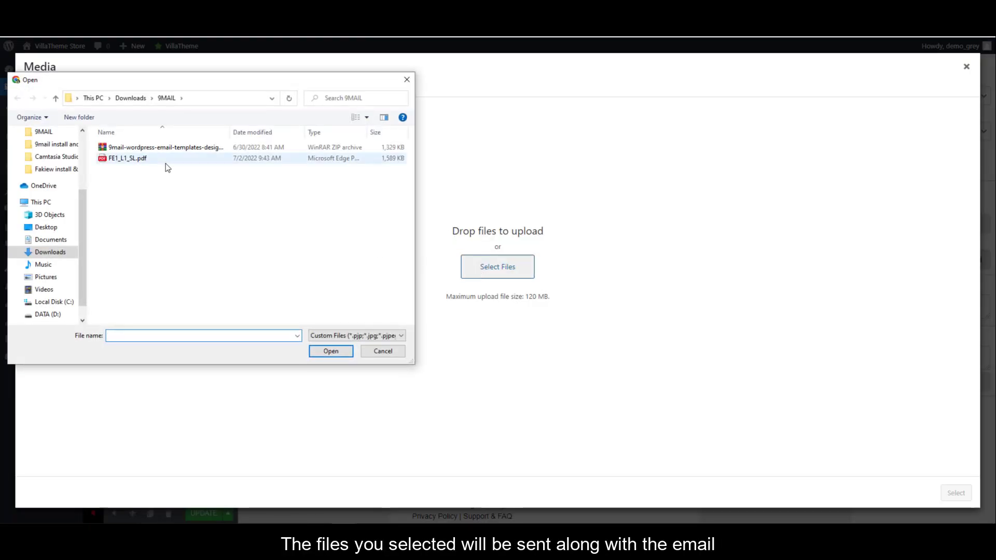
pyautogui.click(340, 351)
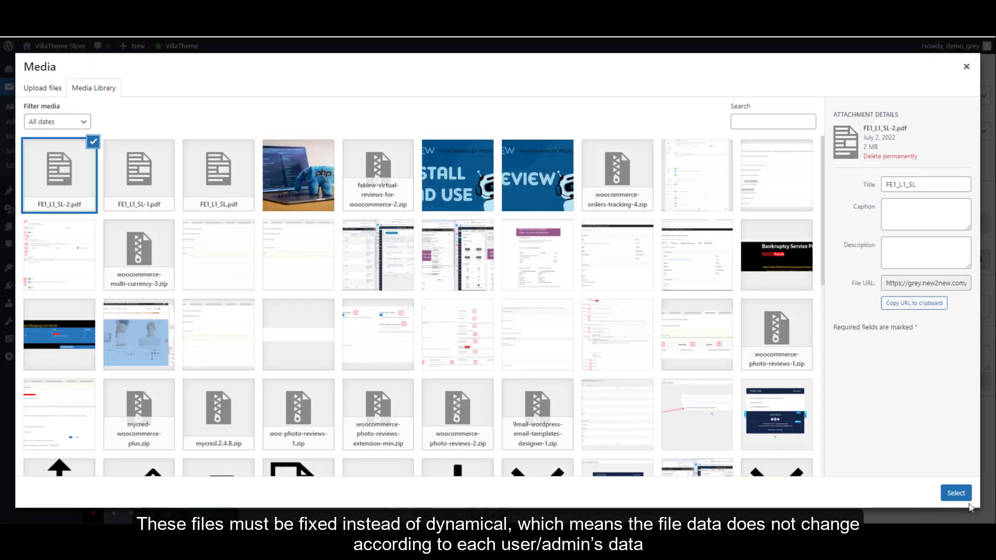
pyautogui.click(956, 493)
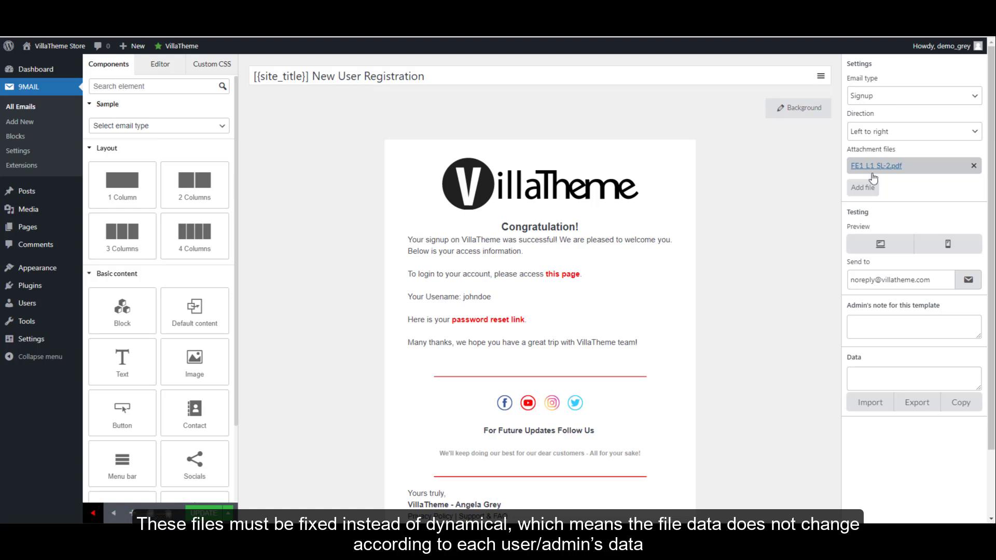
# Preview the template on desktop and then mobile, scrolling through each, and close the preview.
pyautogui.click(883, 252)
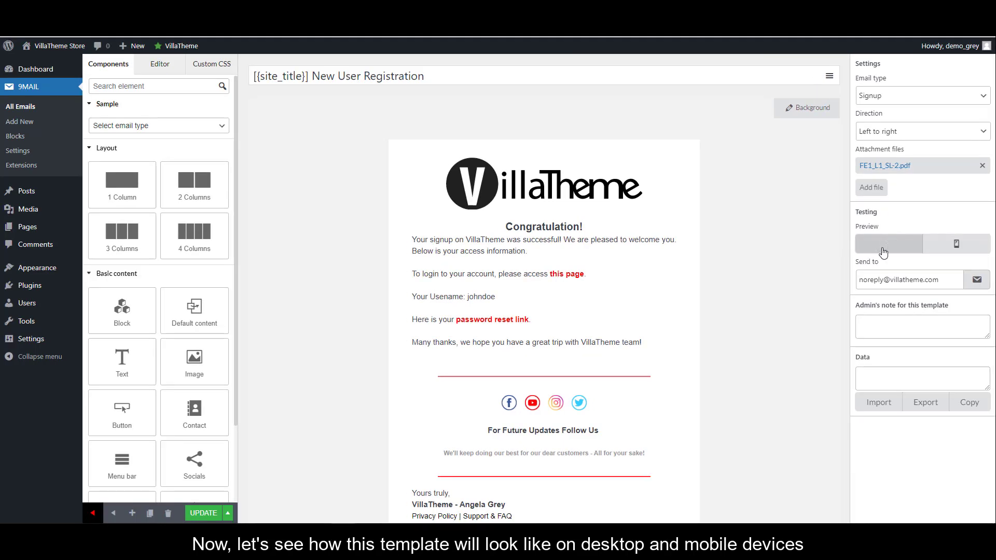
pyautogui.scroll(-2, 614, 259)
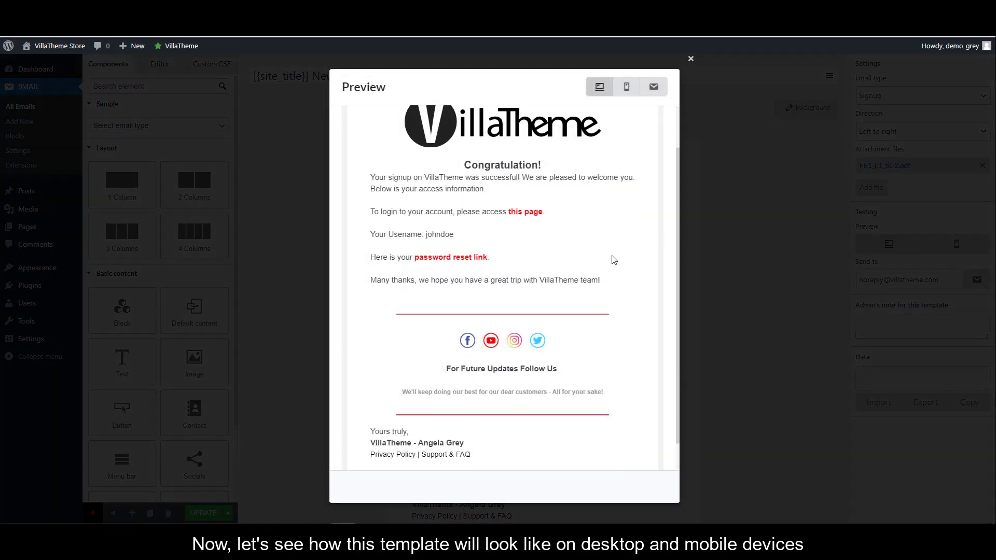
pyautogui.scroll(2, 613, 259)
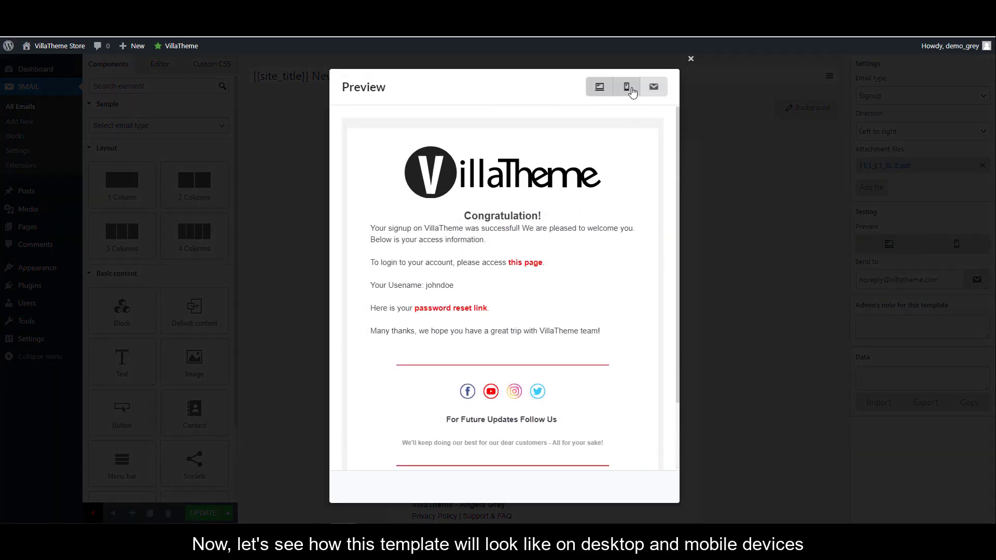
pyautogui.click(631, 91)
pyautogui.scroll(-3, 573, 197)
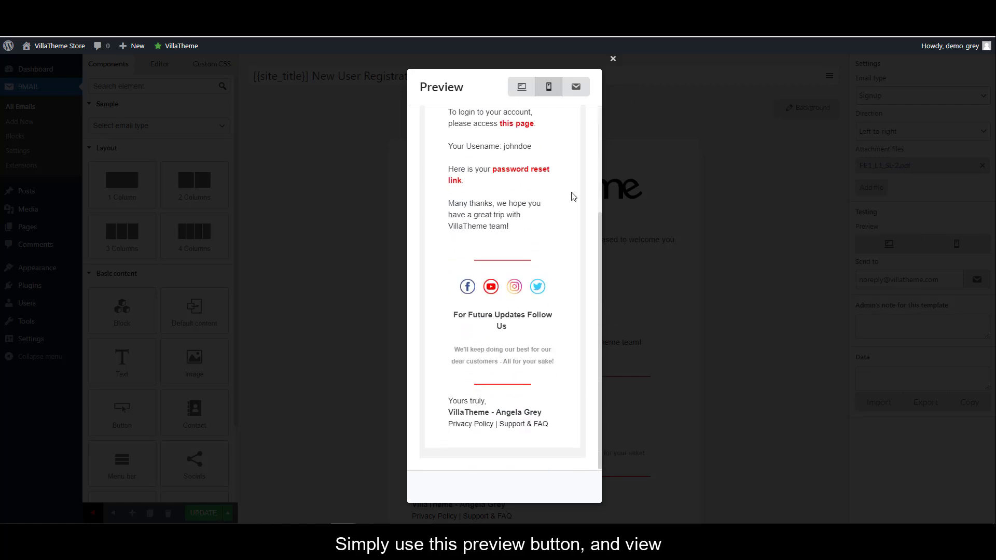
pyautogui.scroll(3, 573, 197)
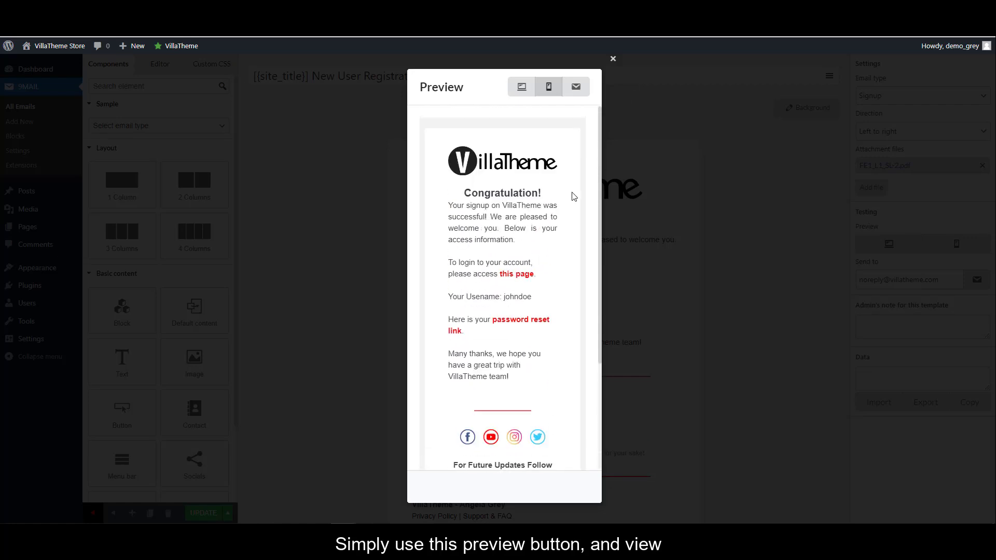
pyautogui.click(733, 212)
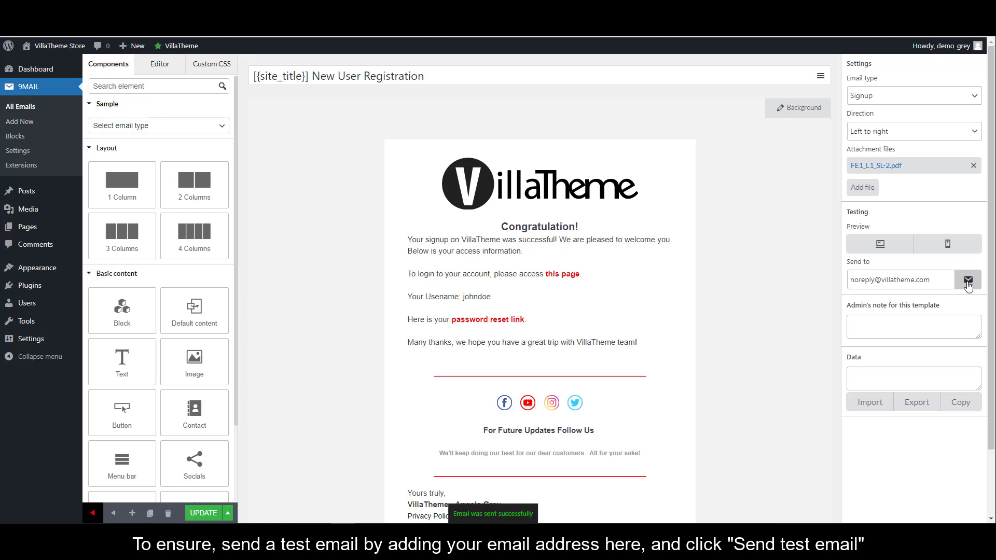
# Write the admin's note 'This is admin's note for this template' for the template.
pyautogui.click(912, 325)
pyautogui.write('Thi')
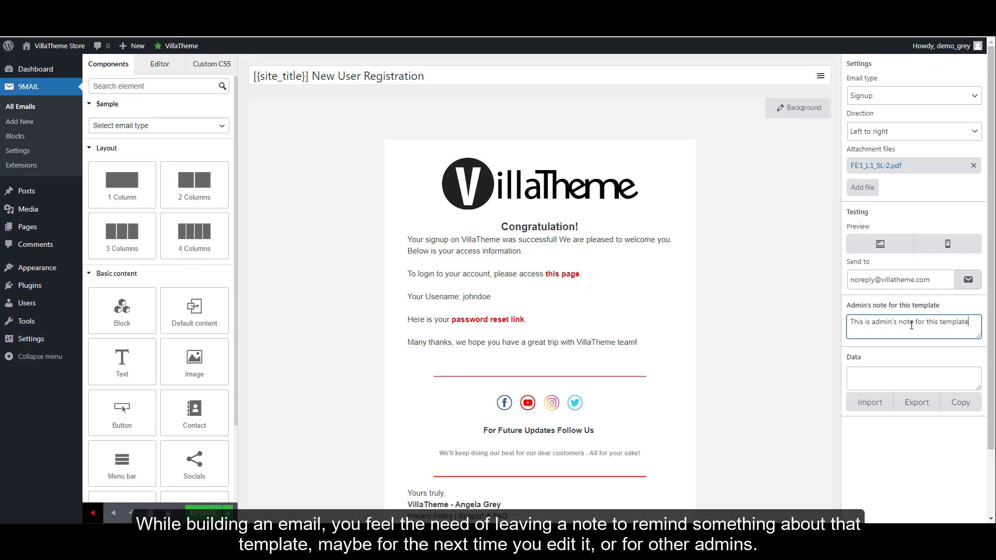
pyautogui.click(825, 338)
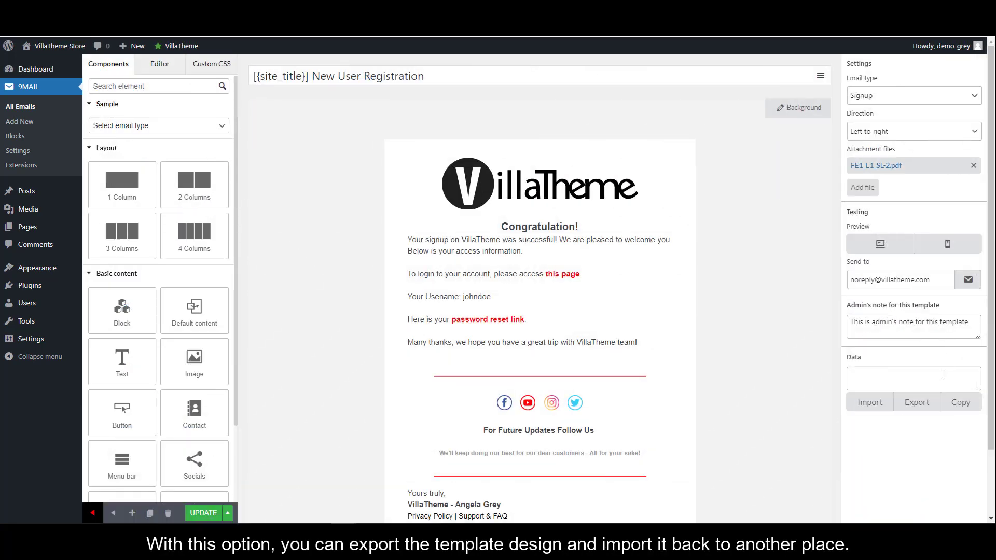
# Export and copy the template's design data, then paste and import it into a new email.
pyautogui.click(919, 413)
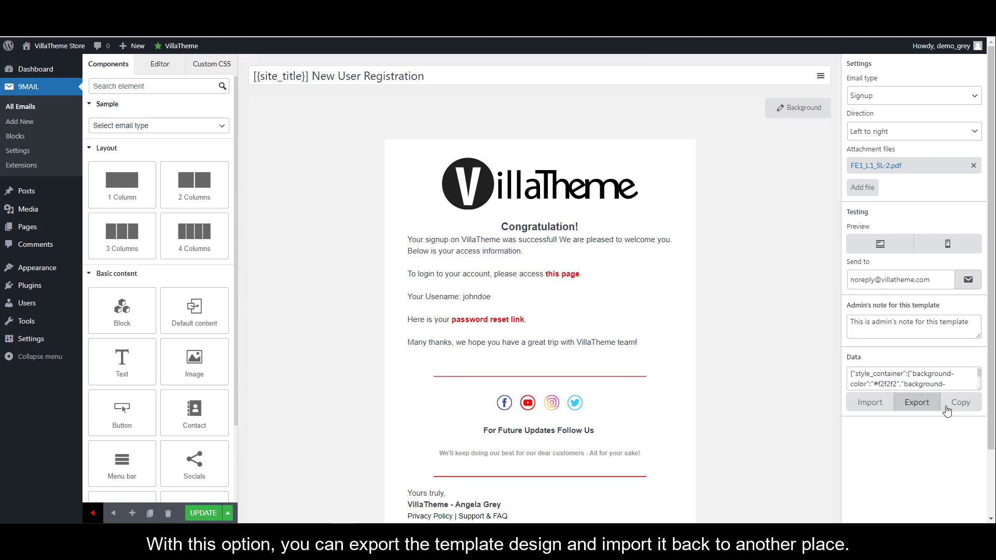
pyautogui.click(960, 405)
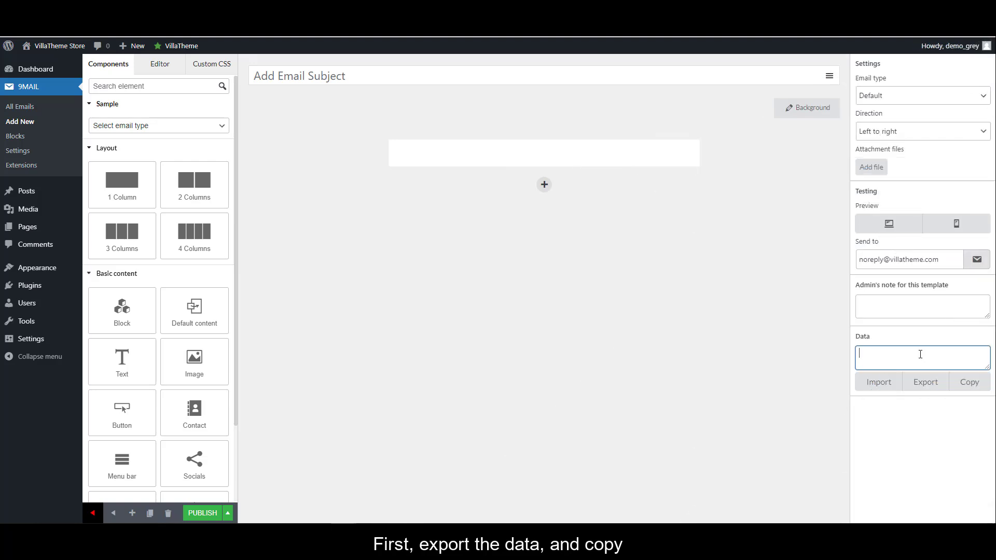
pyautogui.hotkey('ctrl', 'v')
pyautogui.click(879, 382)
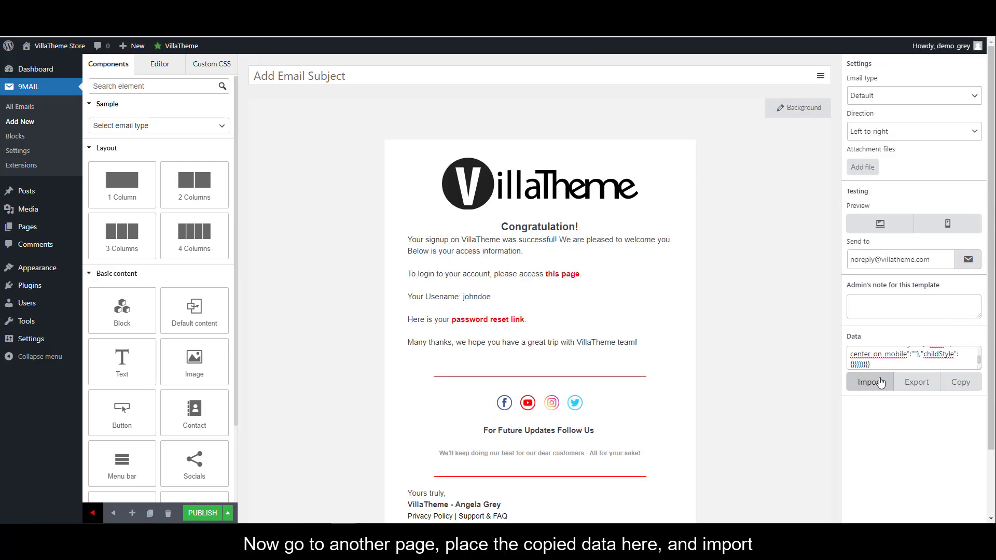
pyautogui.scroll(-2, 758, 376)
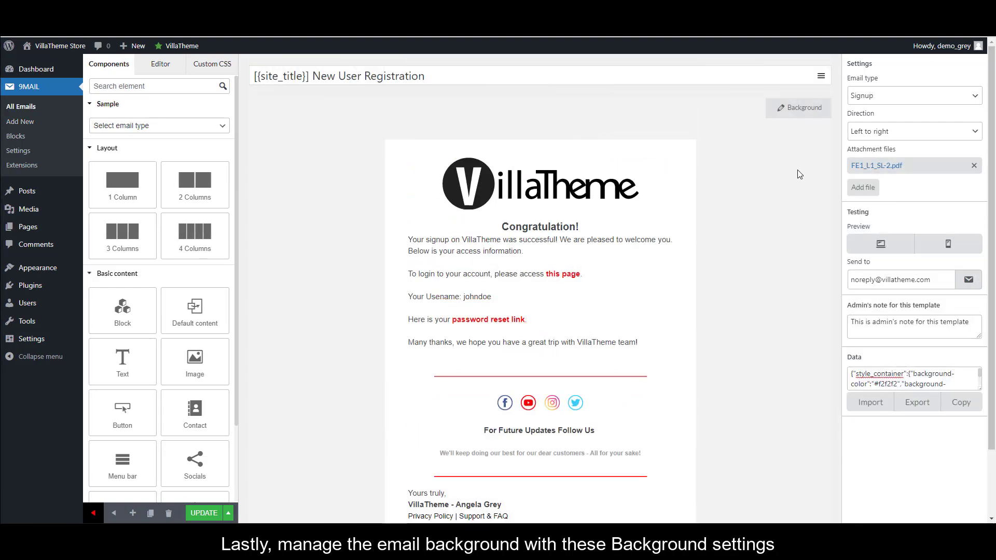
# Change the template width to 500 px, restore it to 600 px, and check the responsive point.
pyautogui.click(803, 110)
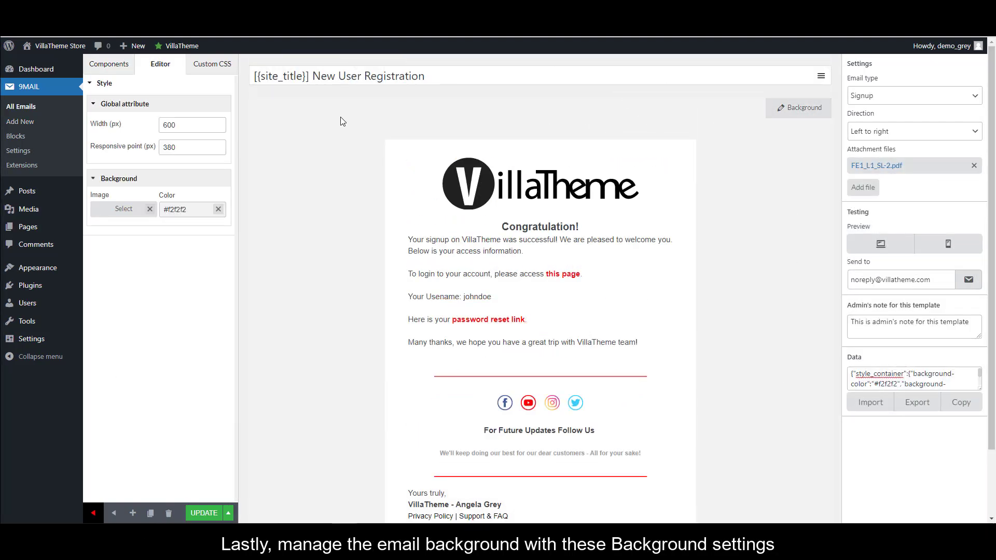
pyautogui.click(200, 126)
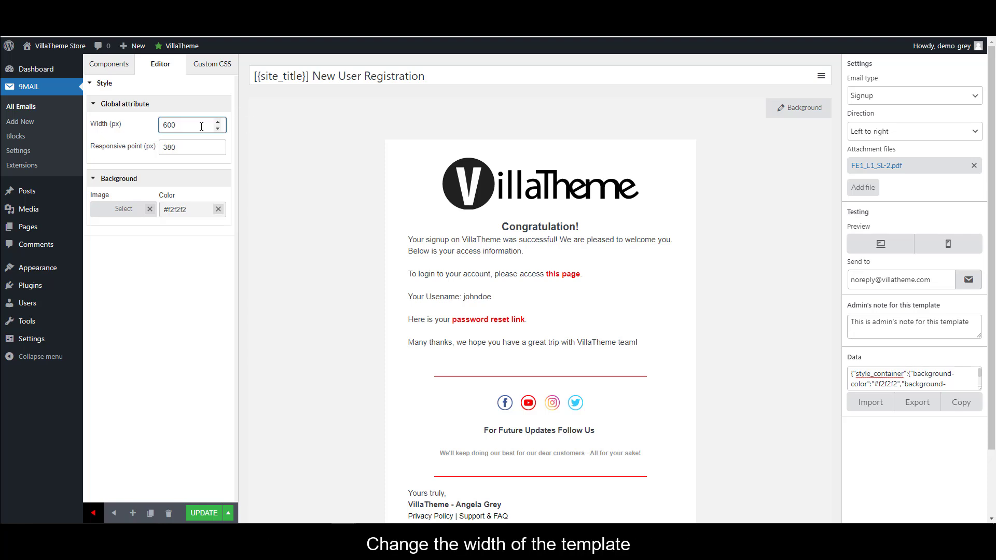
pyautogui.press('BackSpace')
pyautogui.press('BackSpace')
pyautogui.press('BackSpace')
pyautogui.write('500')
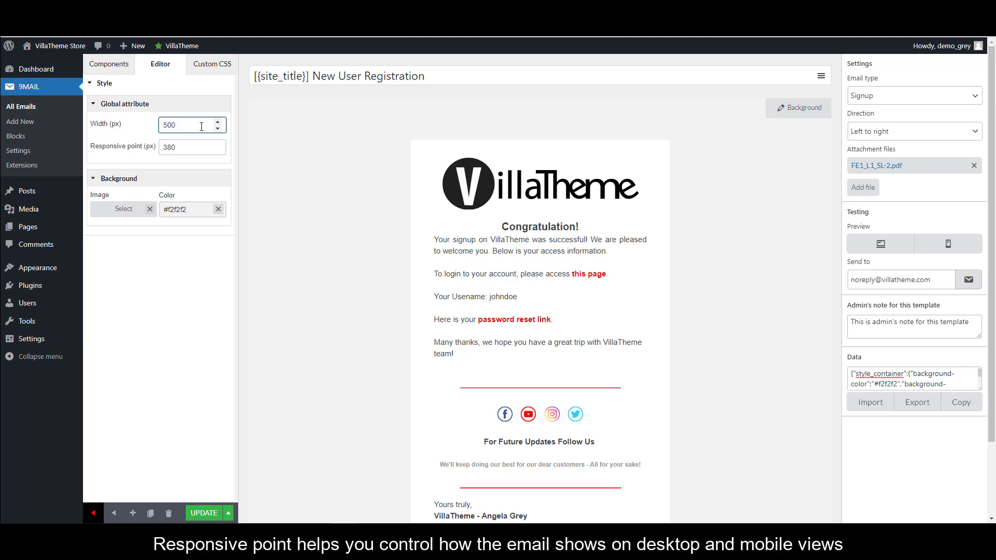
pyautogui.press('BackSpace')
pyautogui.press('BackSpace')
pyautogui.press('BackSpace')
pyautogui.write('600')
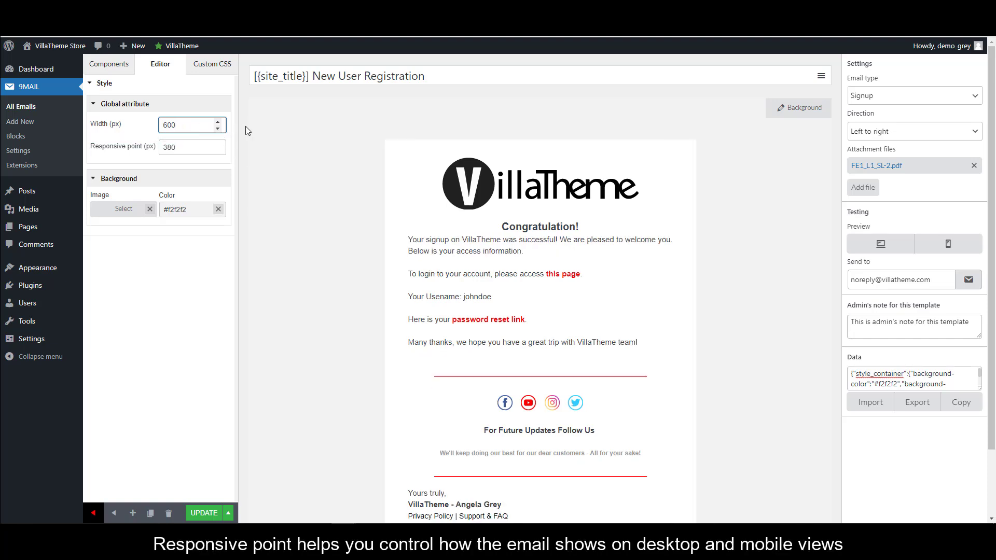
pyautogui.click(205, 147)
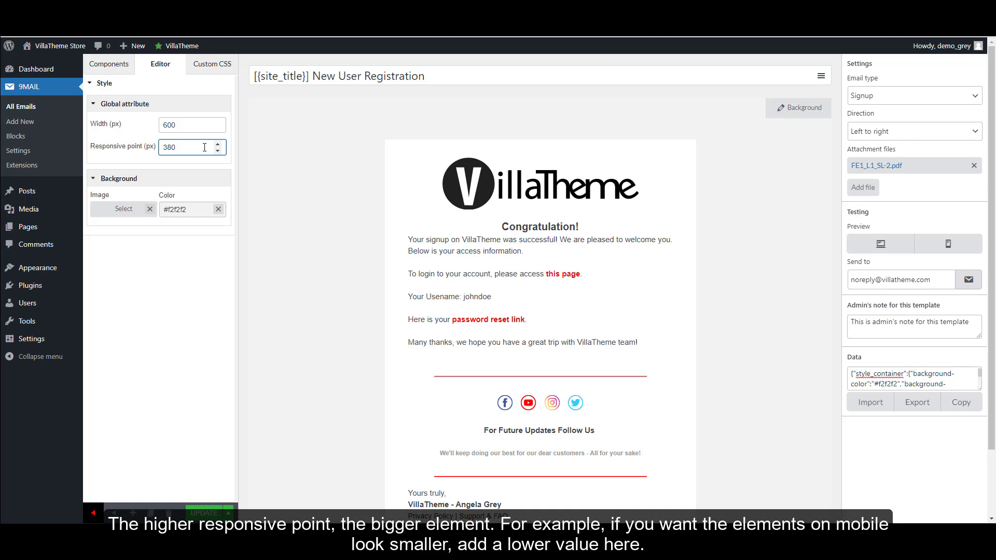
# Change the email's outer background colour to light blue.
pyautogui.click(178, 210)
pyautogui.click(183, 245)
pyautogui.moveTo(182, 245); pyautogui.dragTo(213, 266)
pyautogui.click(324, 262)
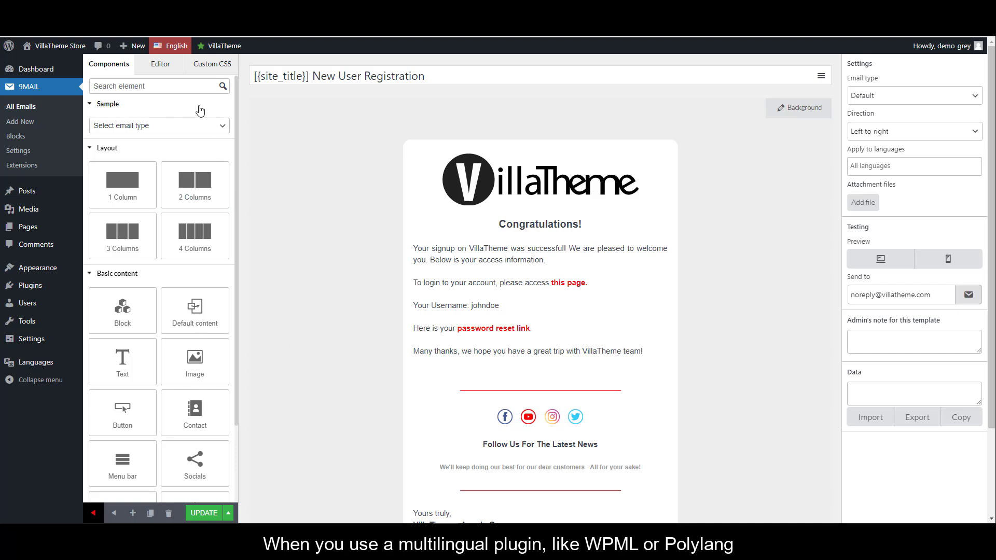
# Open the Apply to languages list for this template.
pyautogui.moveTo(186, 50)
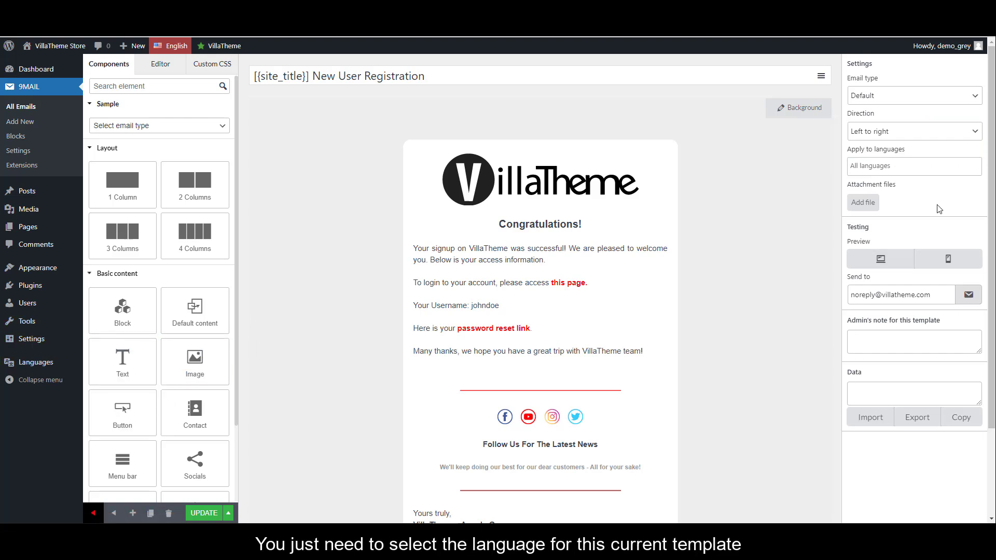
pyautogui.click(945, 167)
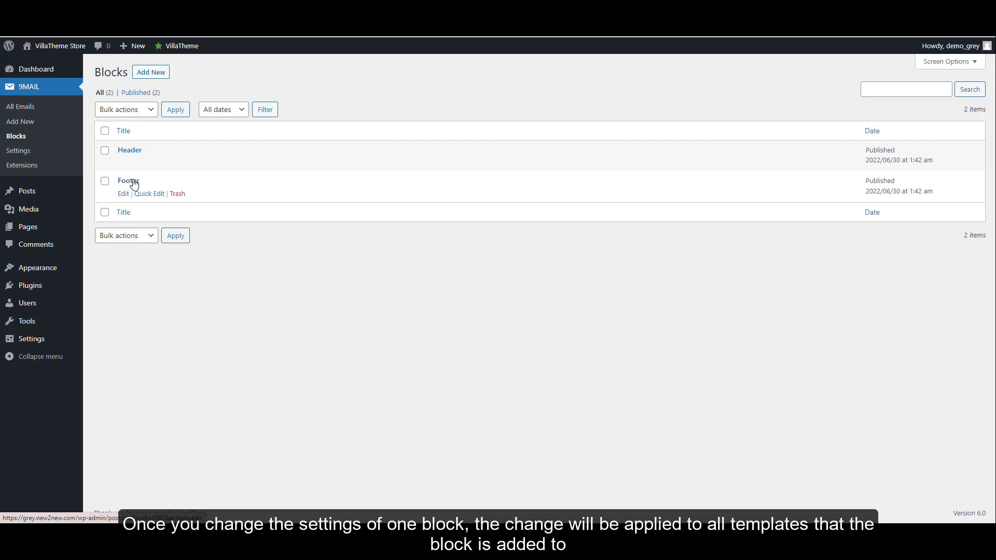
# Start a new 9MAIL block with a one-column and a two-column row, plus a text element and a button.
pyautogui.click(152, 74)
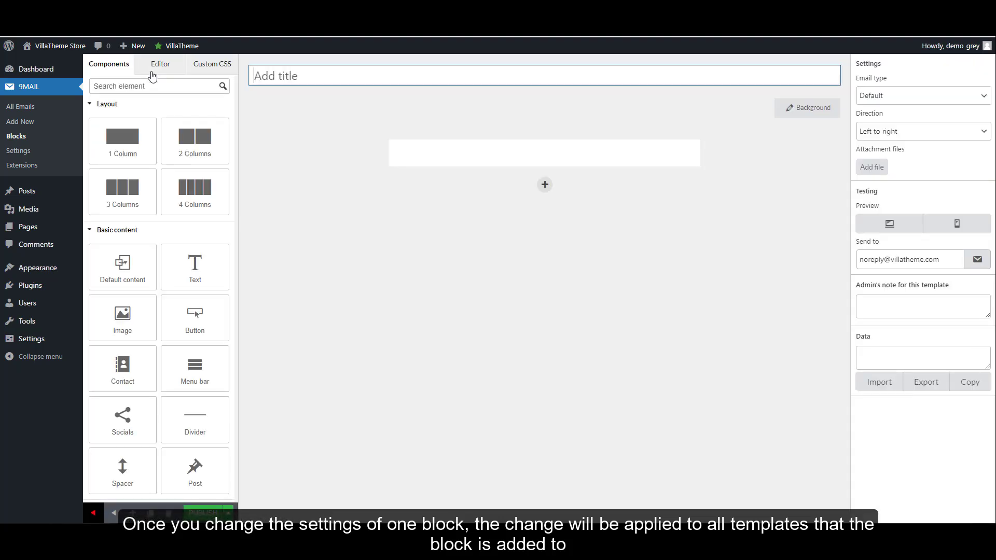
pyautogui.moveTo(132, 151); pyautogui.dragTo(436, 165)
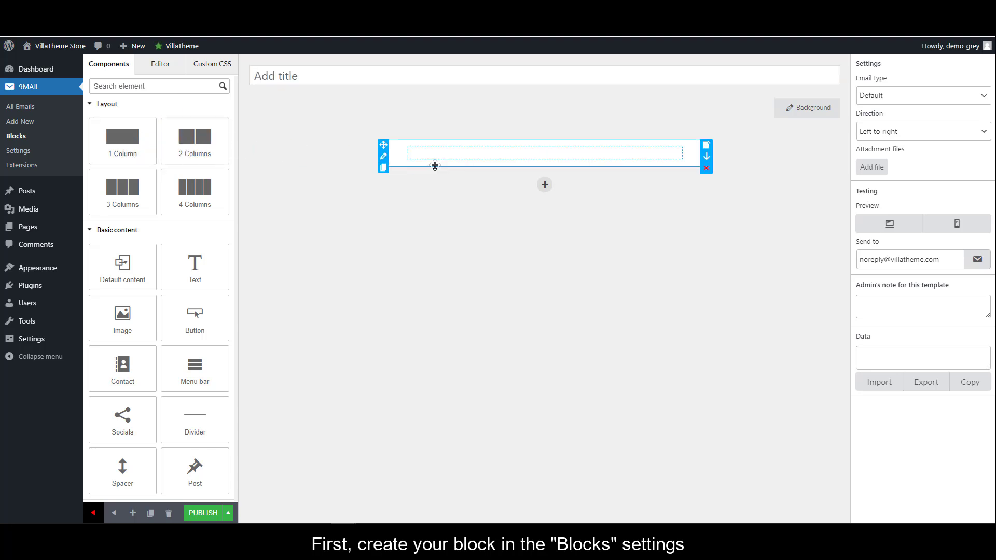
pyautogui.click(541, 186)
pyautogui.click(511, 213)
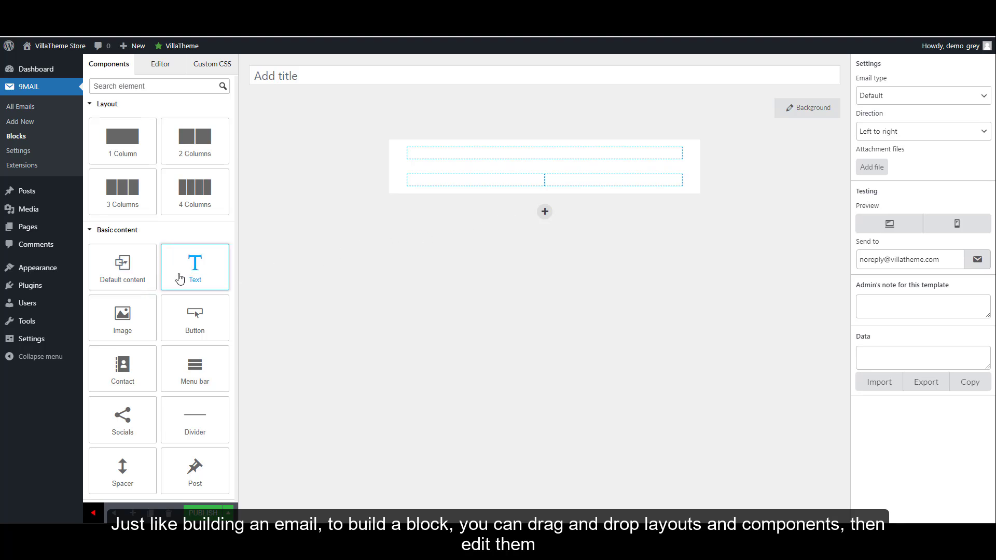
pyautogui.moveTo(172, 281); pyautogui.dragTo(398, 208)
pyautogui.moveTo(194, 323); pyautogui.dragTo(359, 264)
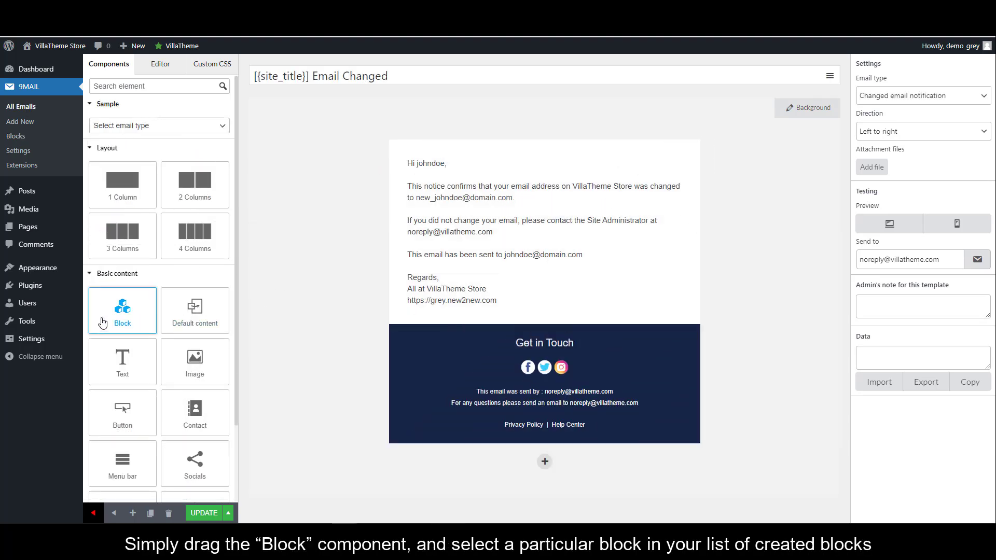
# Insert a reusable block at the top of the Email Changed template and switch it from Footer to Header.
pyautogui.moveTo(103, 322); pyautogui.dragTo(428, 172)
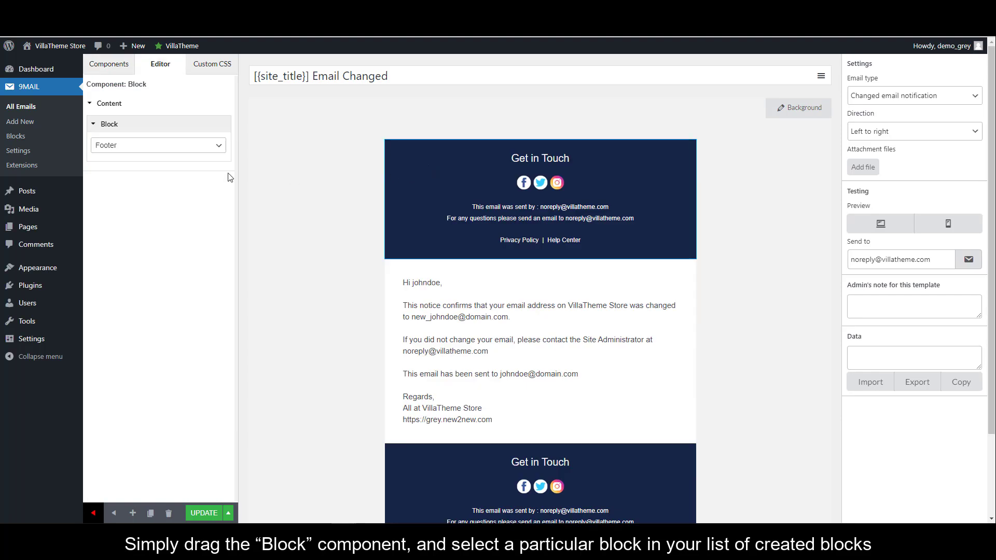
pyautogui.click(205, 148)
pyautogui.click(187, 171)
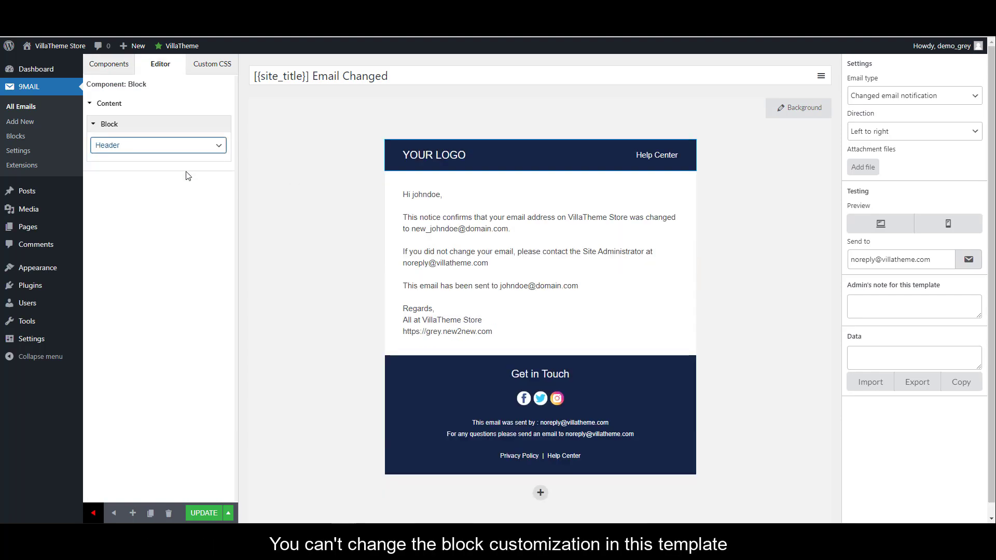
pyautogui.click(416, 158)
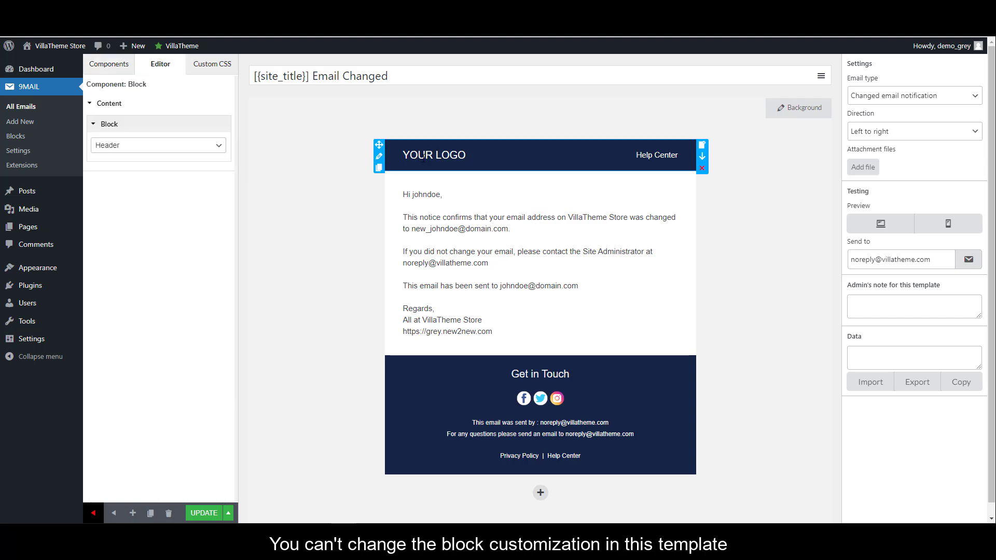